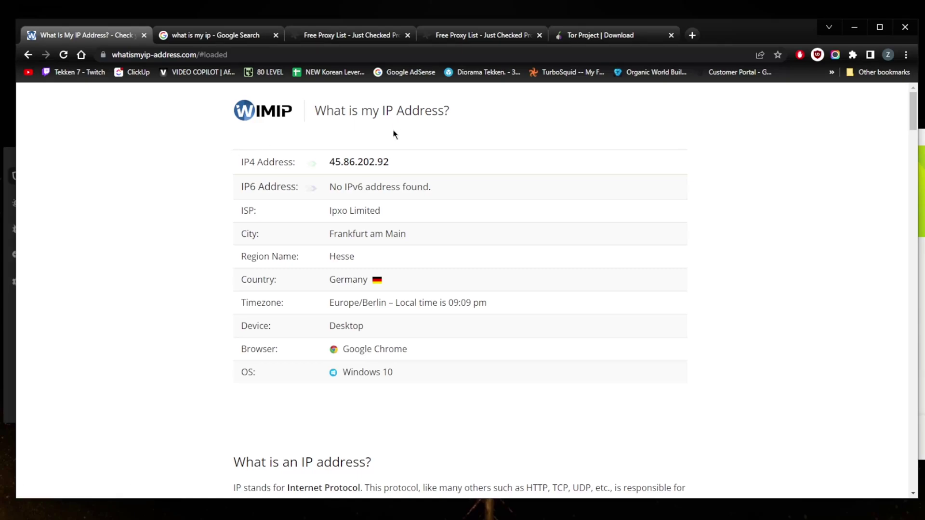
Switch to Google's 'what is my ip' results, which show the public IP 45.86.202.142
left_click(223, 35)
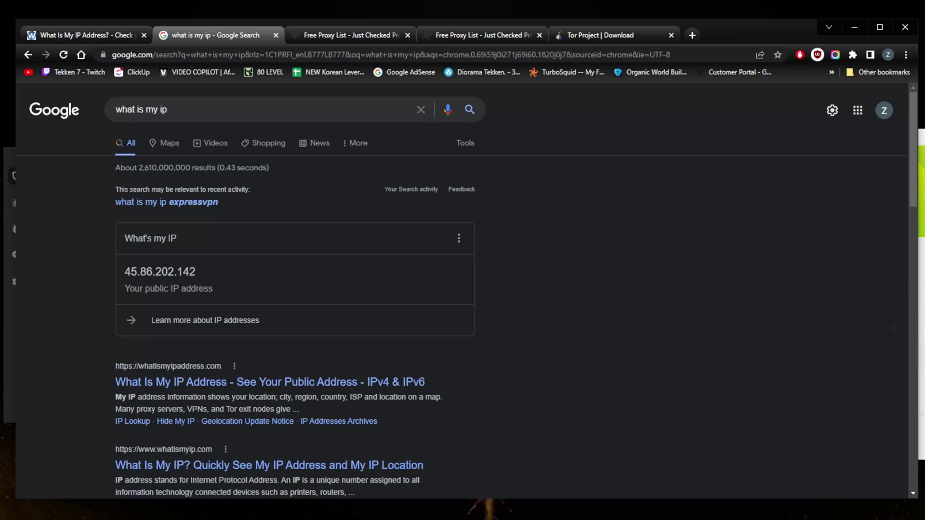
left_click(921, 231)
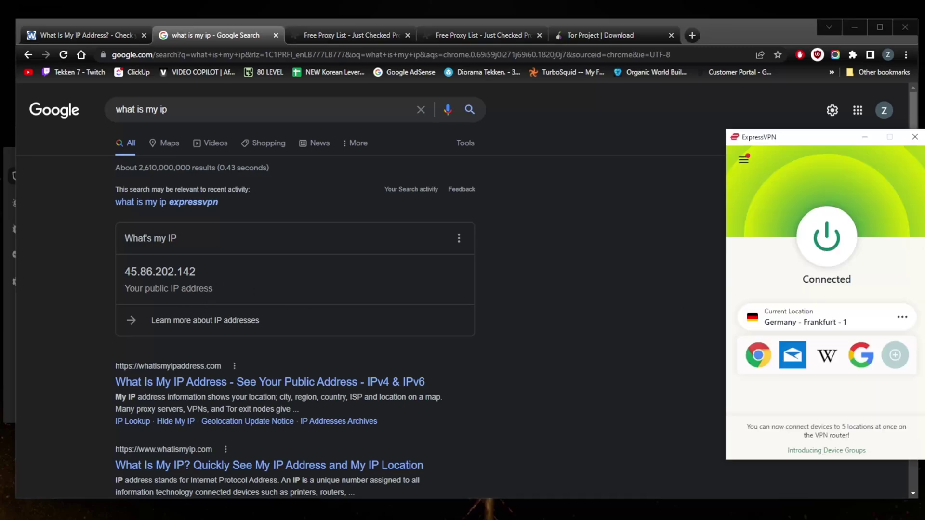
left_click(657, 270)
left_click(79, 35)
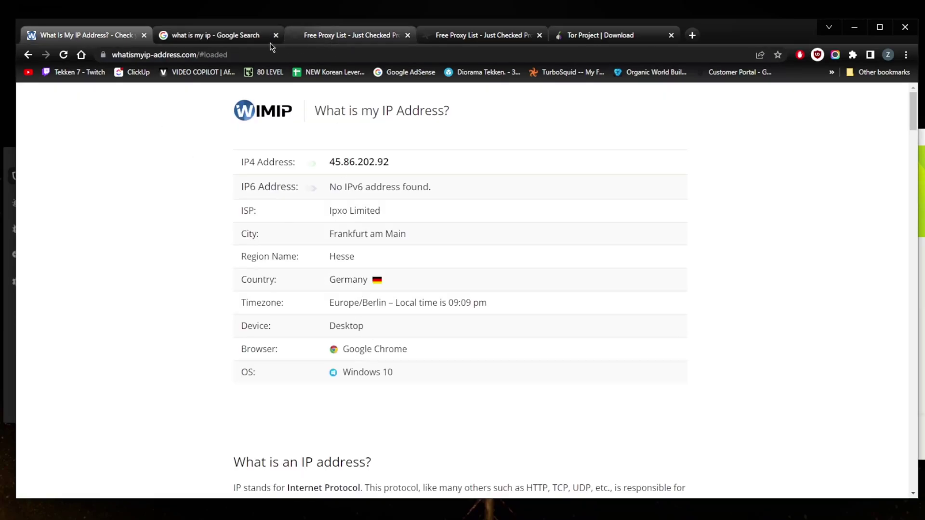
left_click(223, 37)
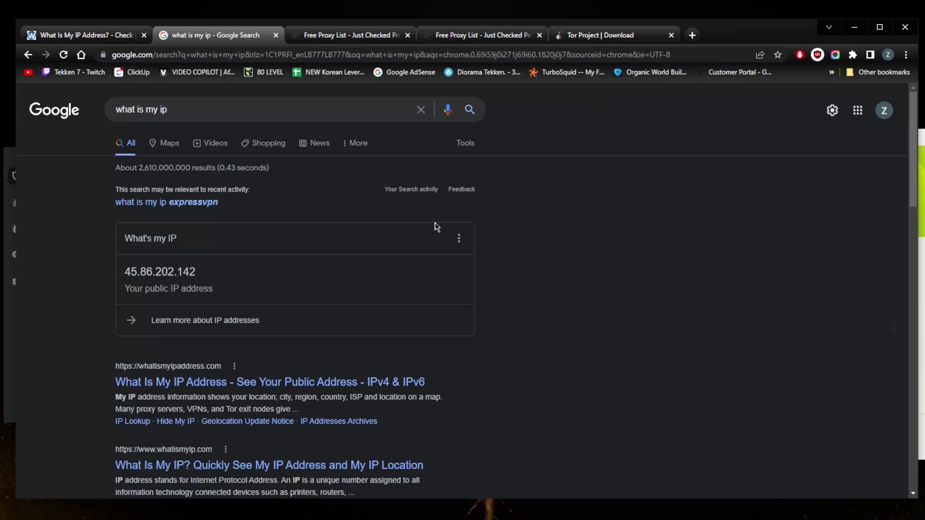
Bring up the Free Proxy List and look through its table of proxy IPs, ports, countries and anonymity
left_click(334, 42)
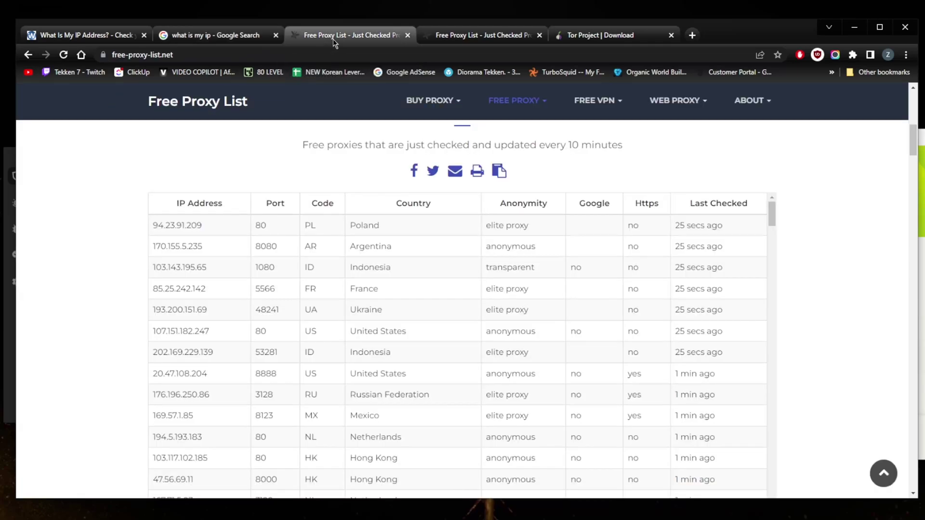
scroll(433, 242, "down", 2)
scroll(433, 242, "up", 2)
scroll(298, 279, "down", 1)
scroll(324, 313, "up", 1)
scroll(364, 211, "up", 3)
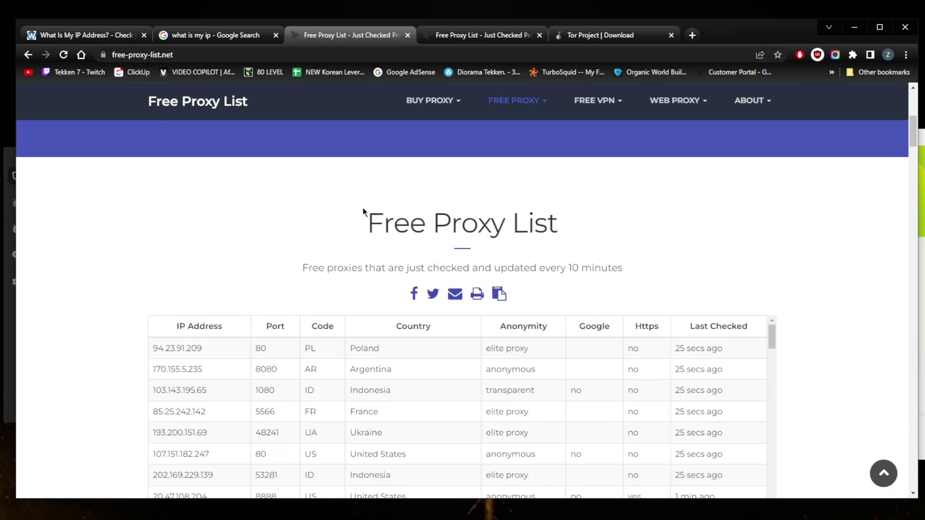
scroll(357, 207, "down", 1)
scroll(324, 186, "down", 1)
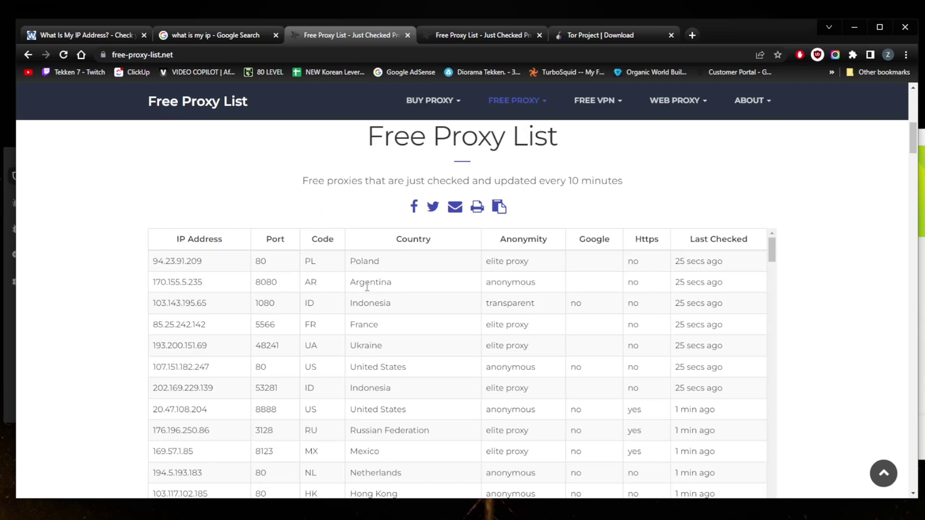
scroll(322, 297, "down", 2)
scroll(326, 305, "up", 2)
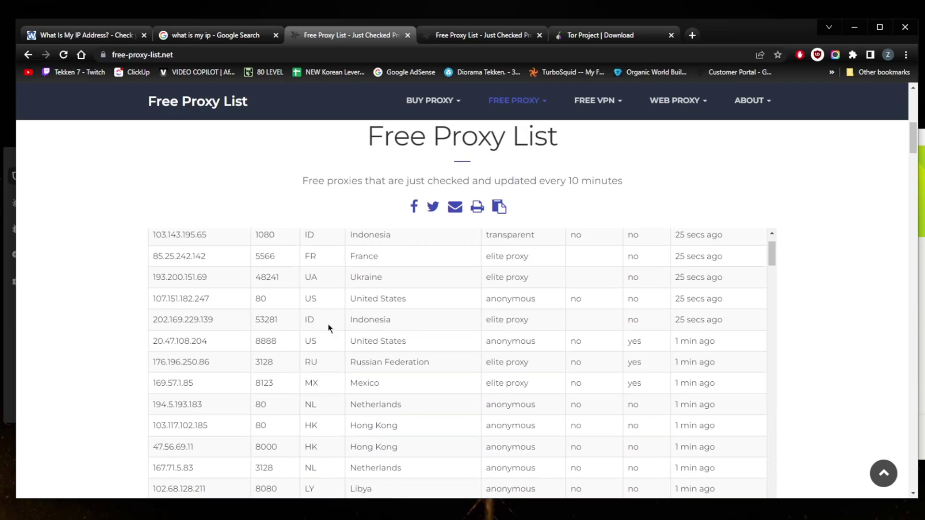
scroll(333, 327, "down", 2)
scroll(341, 335, "down", 4)
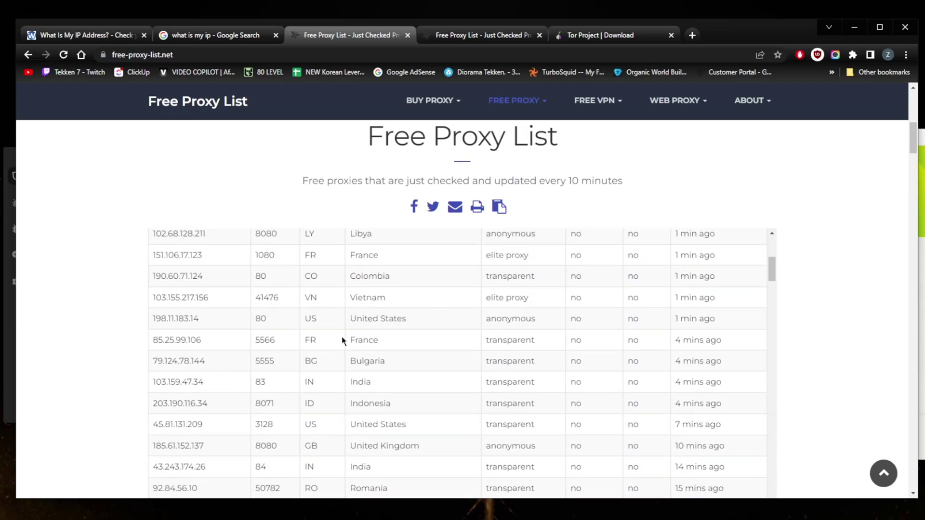
scroll(327, 336, "up", 6)
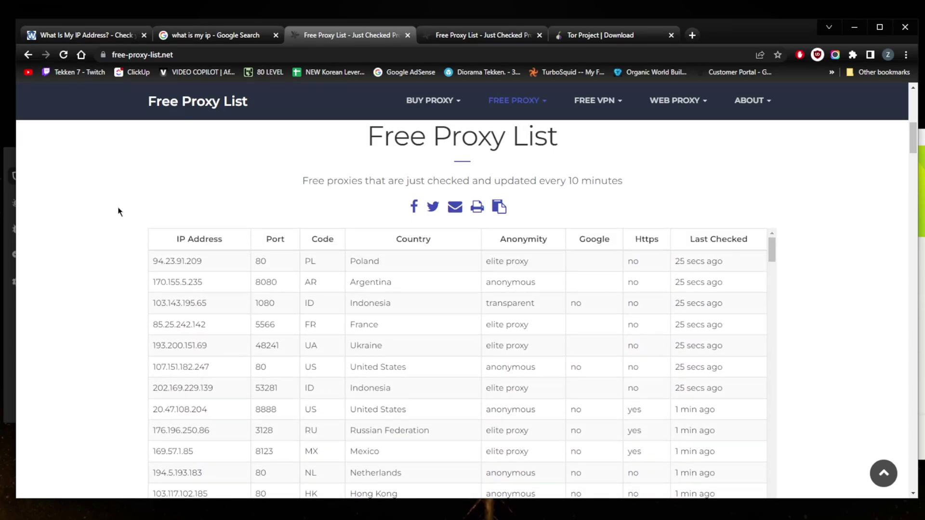
scroll(119, 210, "down", 1)
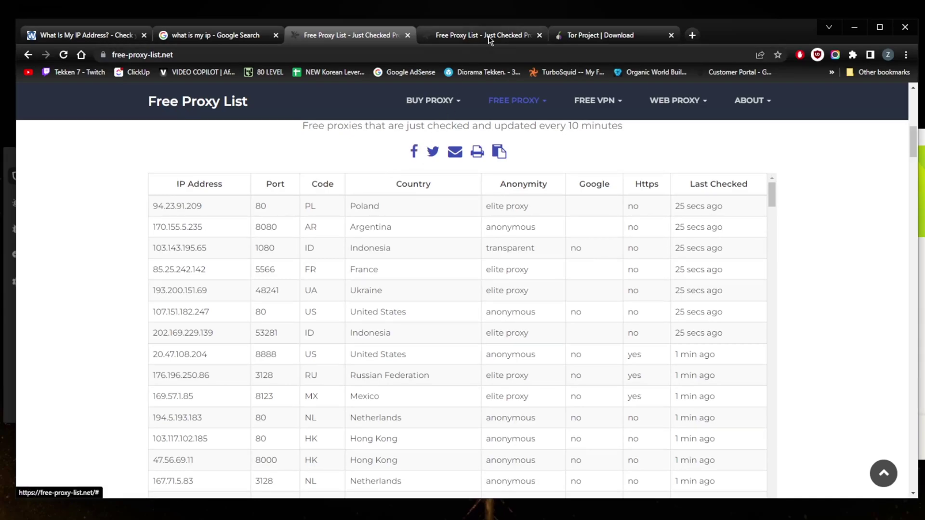
Switch to the proxy site's Guide page and search Windows for 'proxy'
left_click(479, 35)
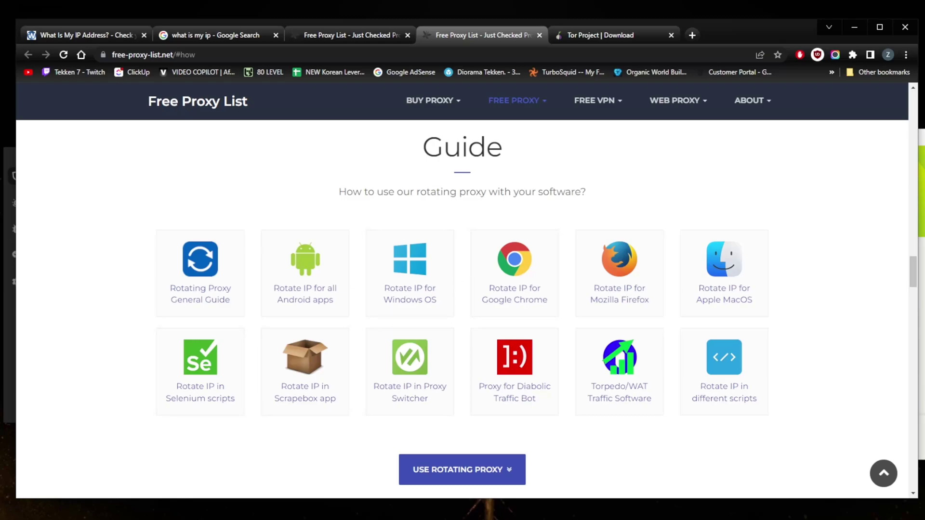
key("super")
type("pro")
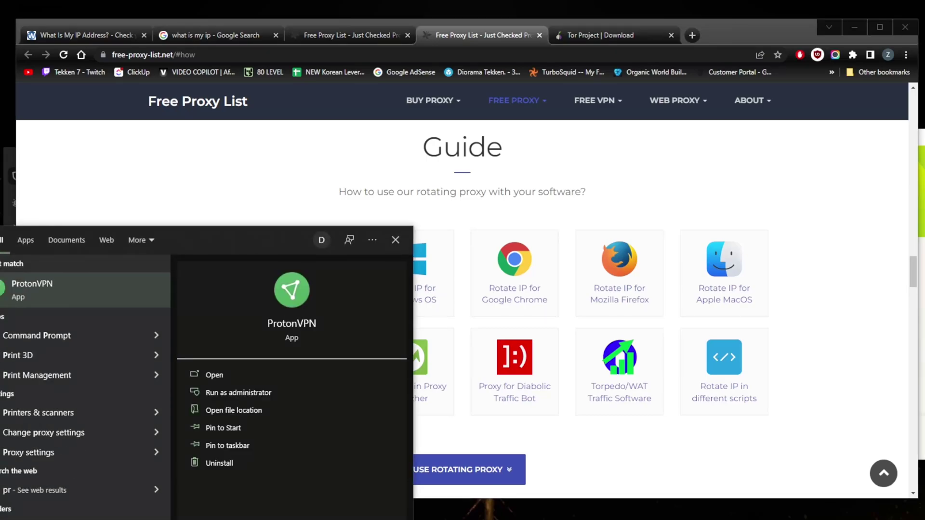
type("xy")
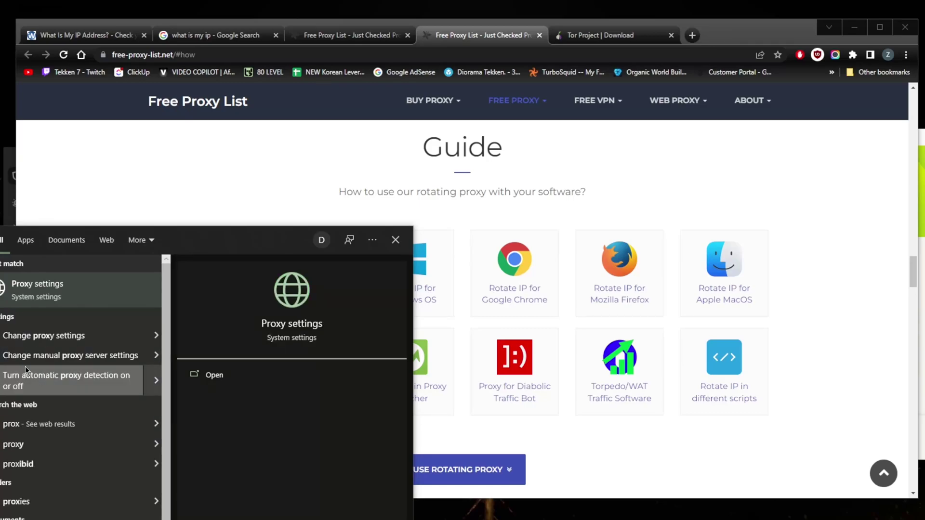
Turn the manual proxy server on, check the proxy list, then switch it off and close Settings
left_click(54, 297)
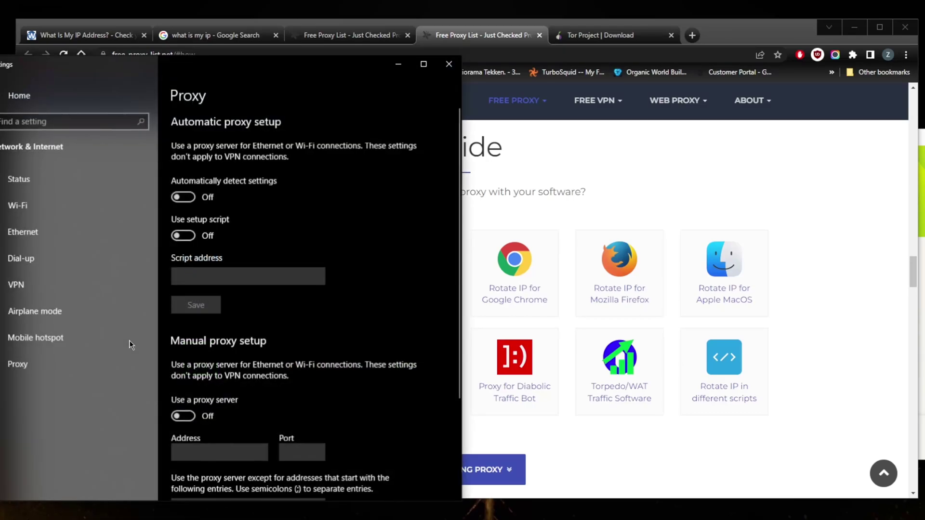
scroll(339, 309, "down", 3)
left_click(183, 259)
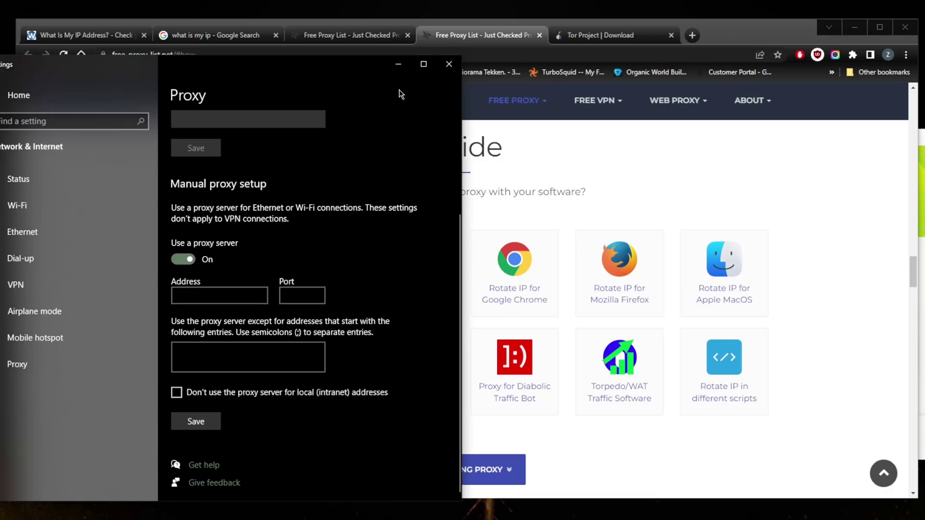
left_click(363, 42)
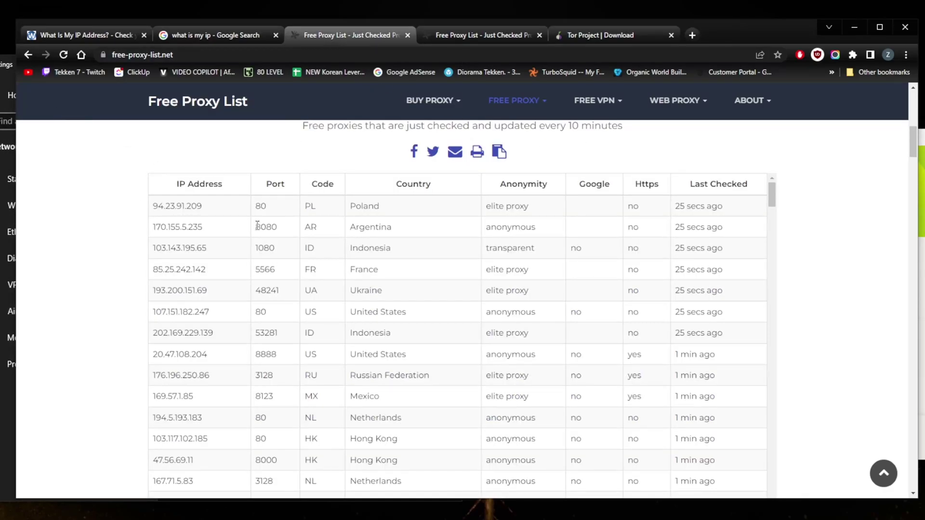
left_click(7, 65)
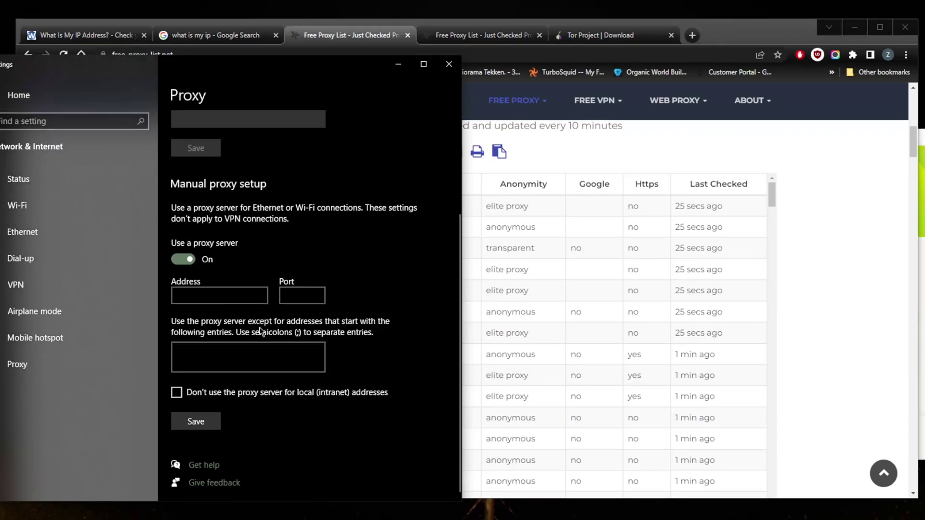
left_click(189, 257)
left_click(448, 64)
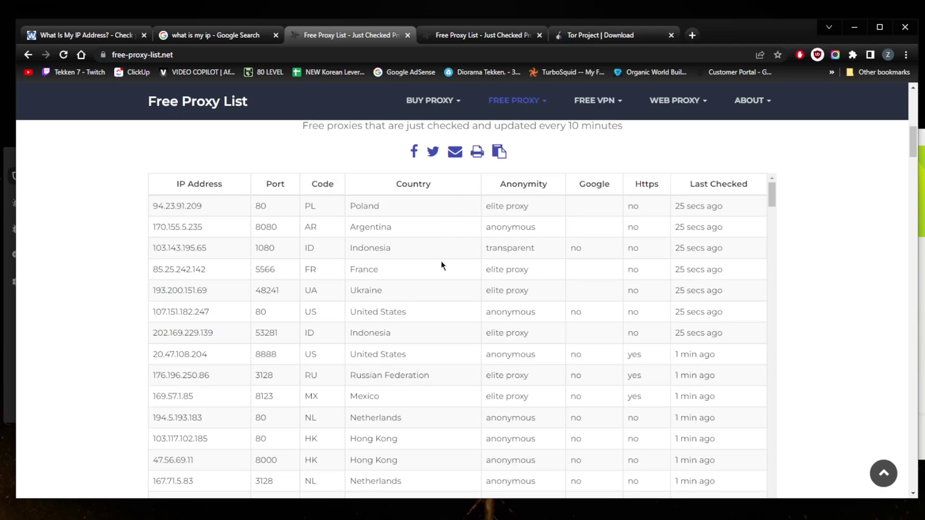
Switch to the Tor Project's Download Tor Browser page
left_click(592, 38)
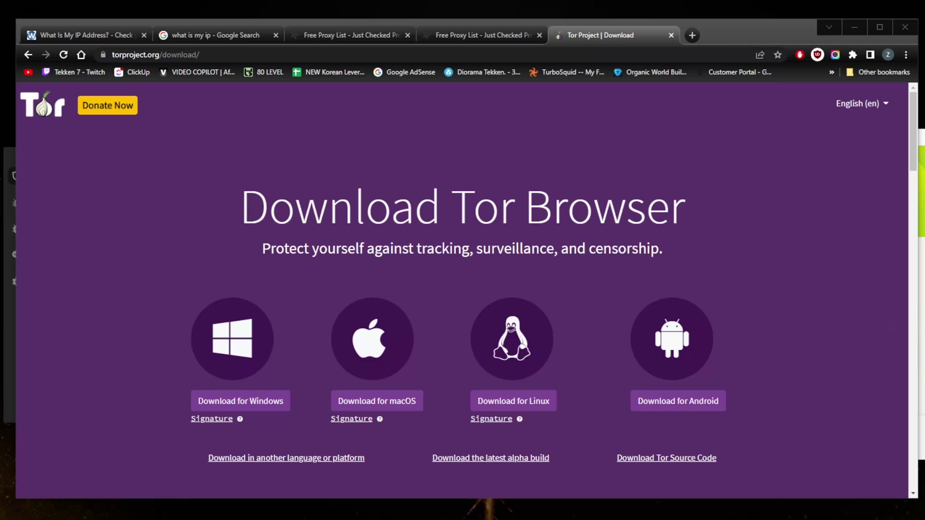
Move the Tor Browser folder into view and launch Tor Browser from its Start Tor Browser shortcut
left_click_drag(496, 128, 337, 119)
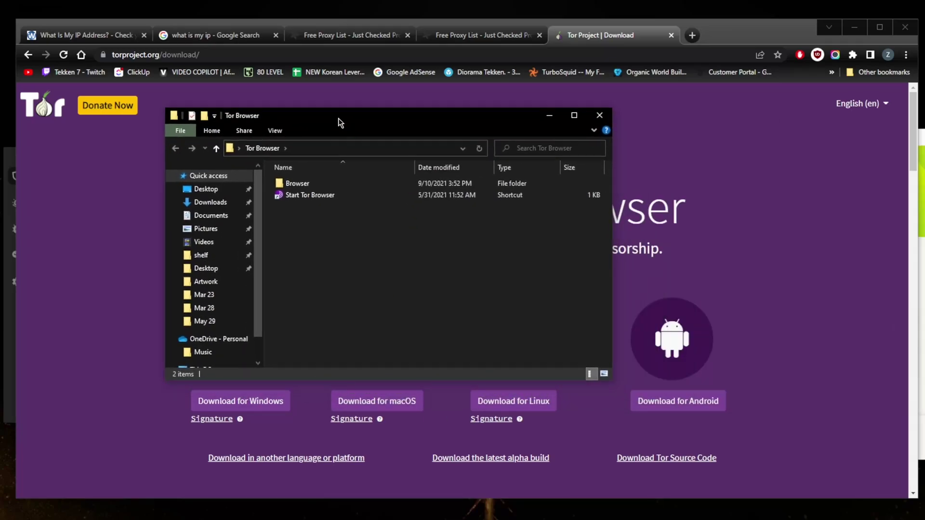
left_click(309, 195)
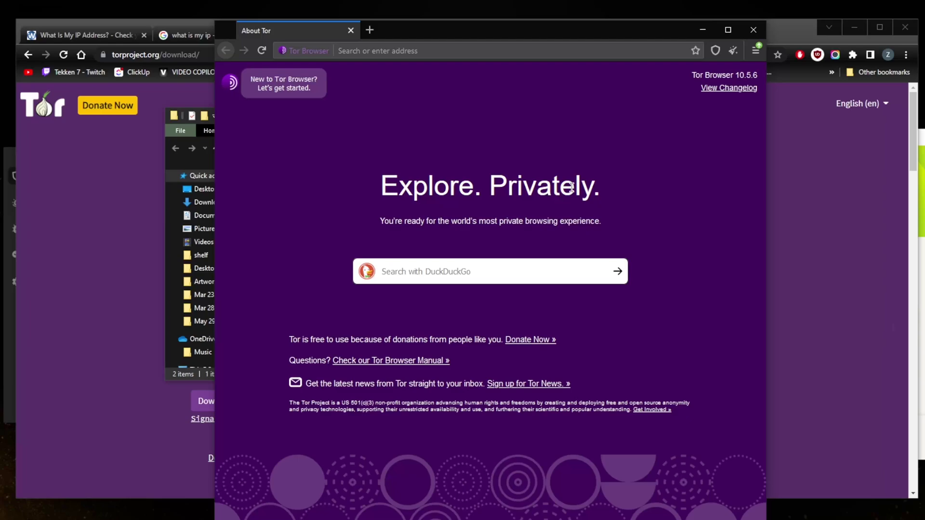
Close Tor Browser and its folder window, leaving Chrome's Tor download page in front
left_click(919, 199)
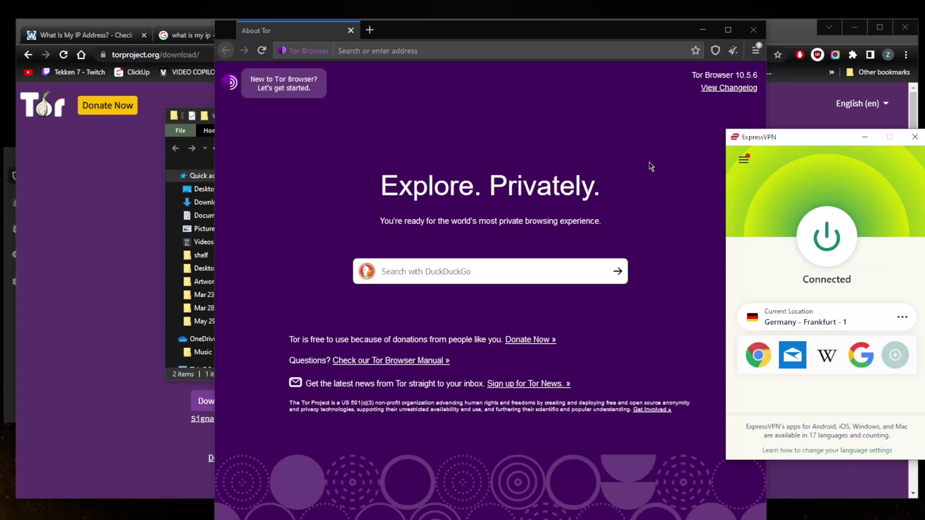
left_click(599, 161)
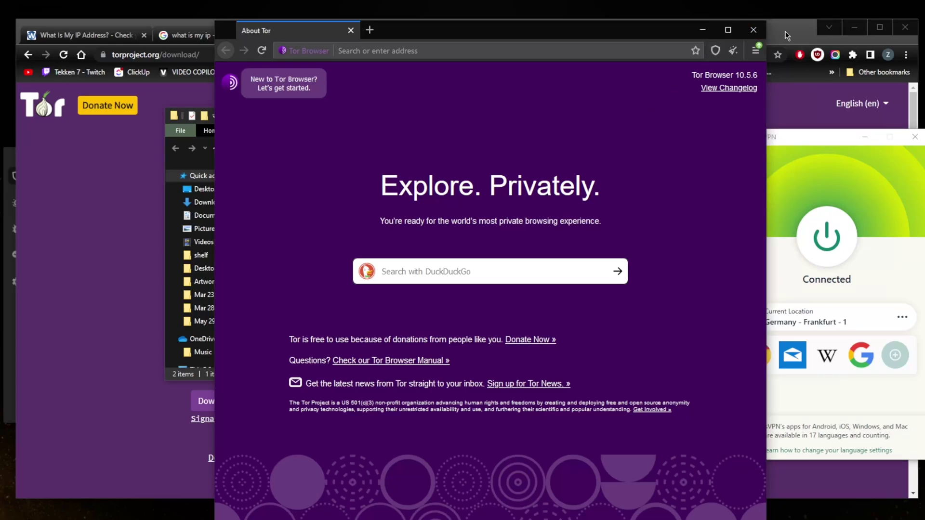
left_click(746, 36)
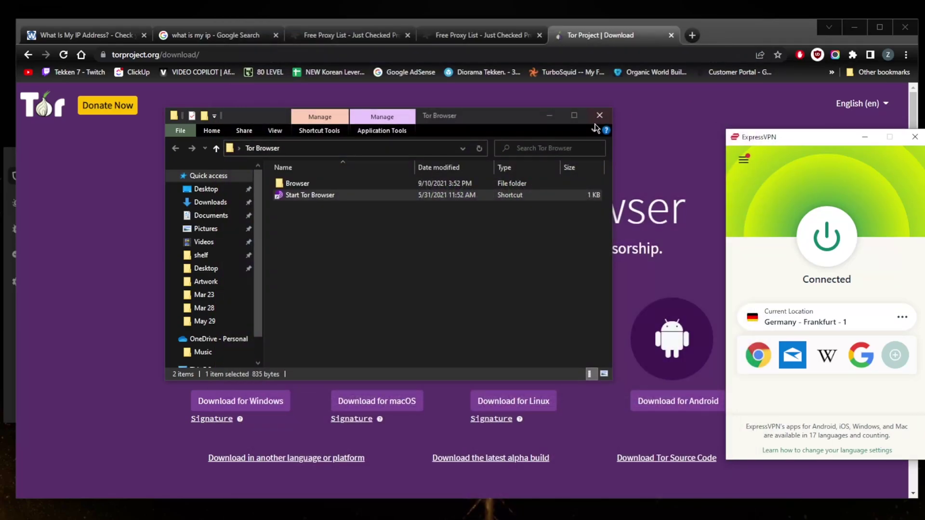
left_click(593, 120)
left_click(720, 40)
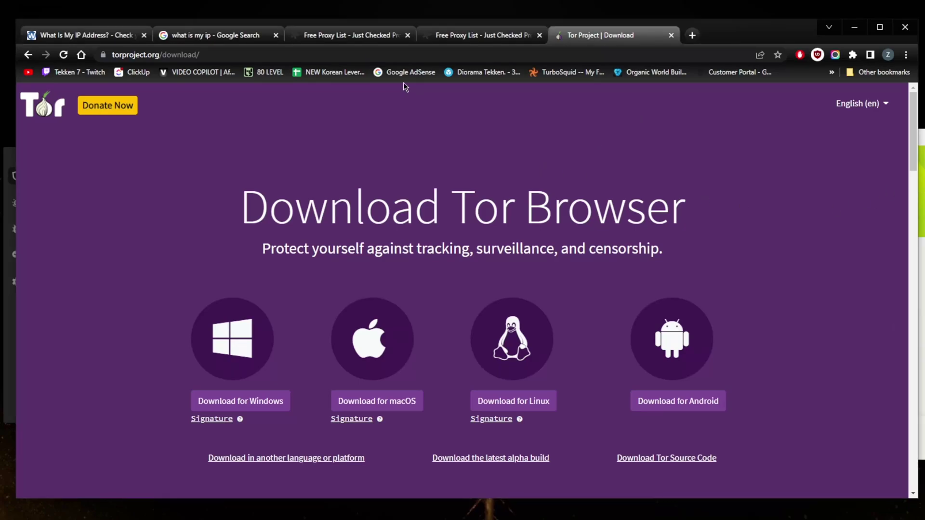
Switch to the WIMIP tab showing IP 45.86.202.92 in Frankfurt am Main, Germany
left_click(147, 41)
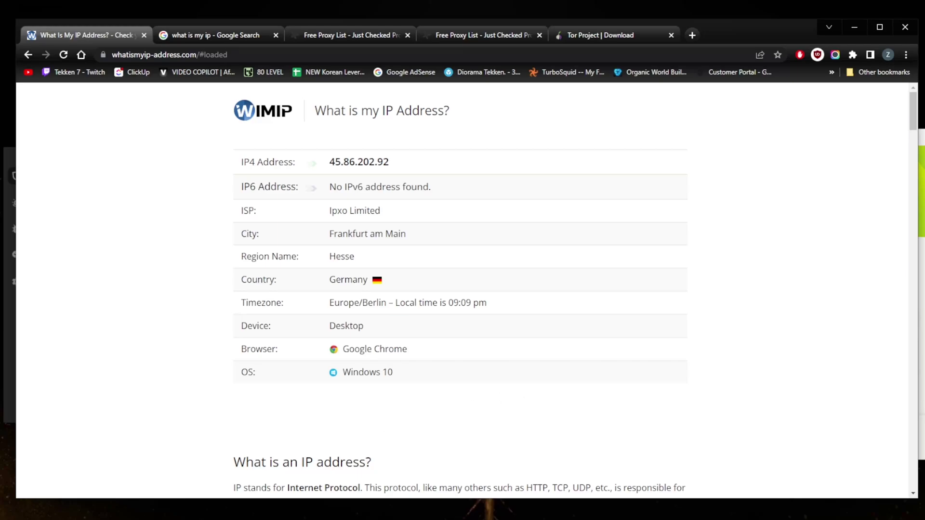
Open Windows search to look for Command Prompt
key("super")
Launch Command Prompt as administrator from the 'cmd' search result
type("cmd")
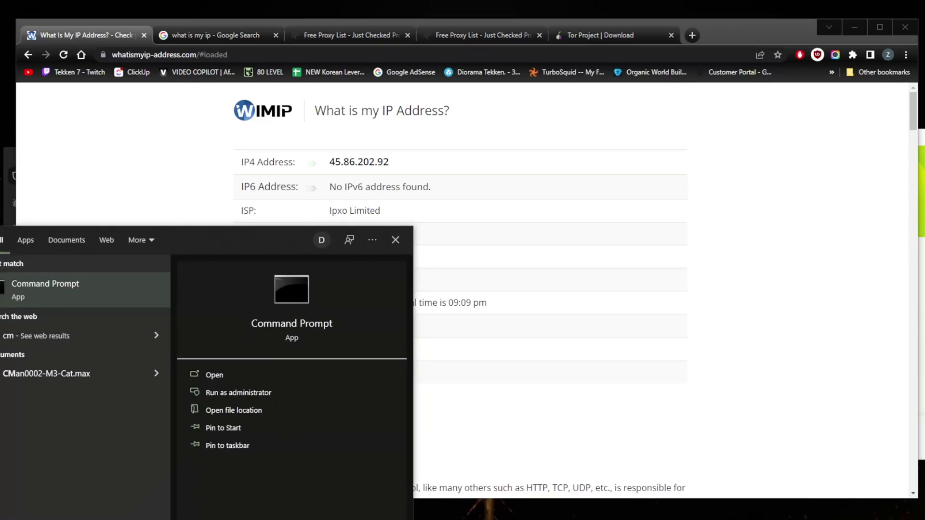
right_click(35, 294)
left_click(94, 304)
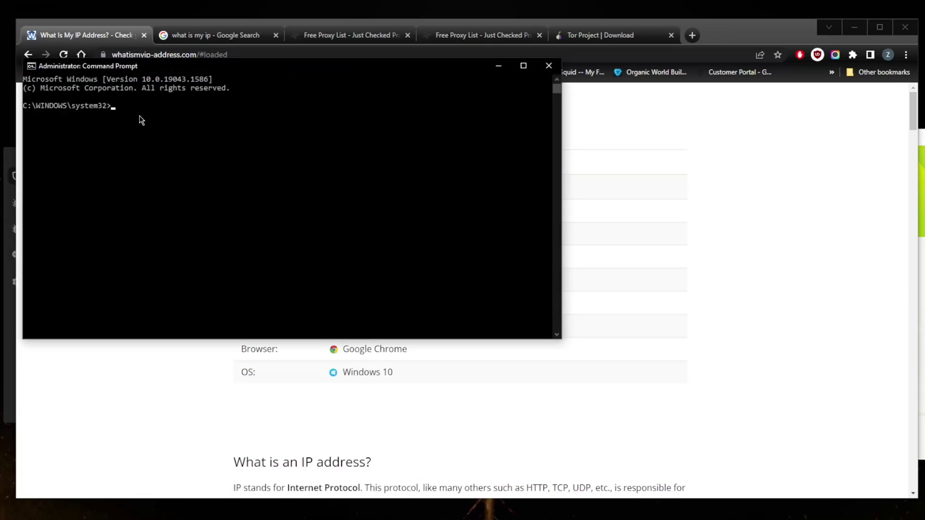
left_click(117, 109)
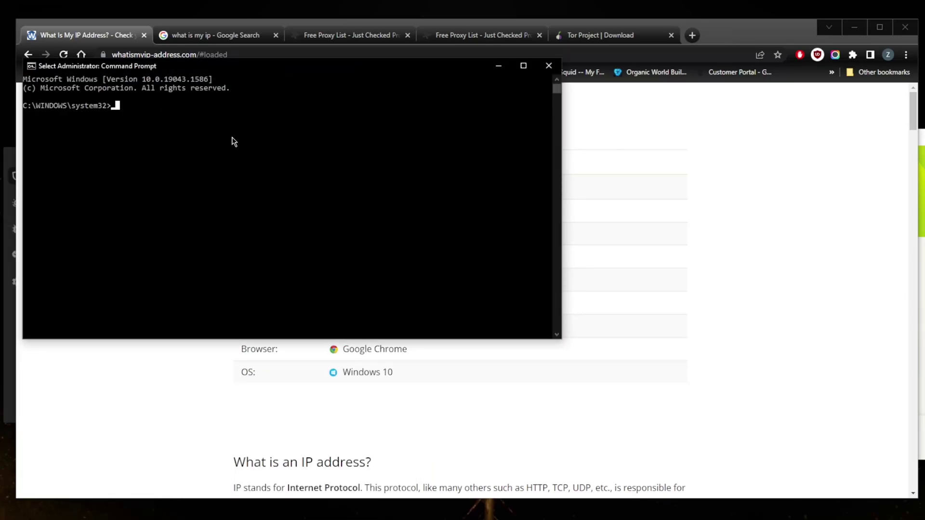
key("Escape")
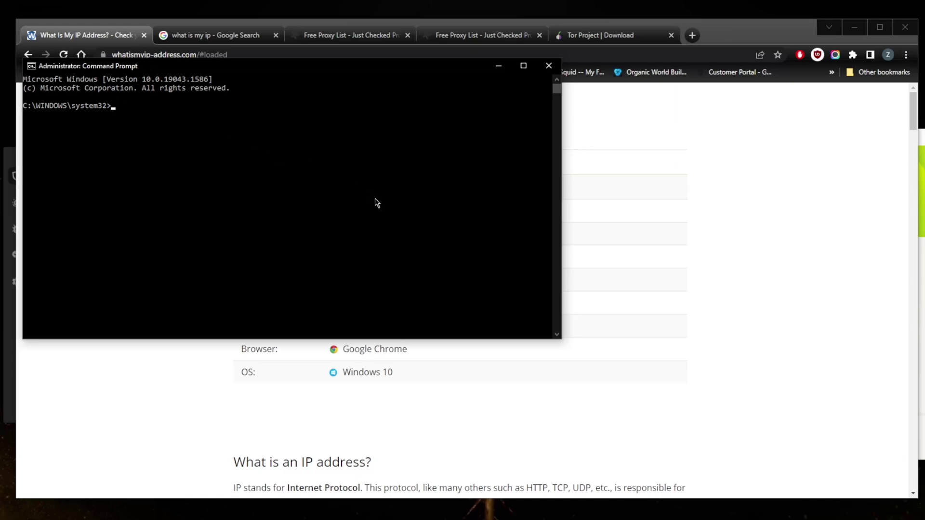
Enter ipconfig/release at the prompt, then change it to ipconfig/renew
type("ipconfig/re")
type("ease")
key("BackSpace")
key("BackSpace")
key("BackSpace")
key("BackSpace")
key("BackSpace")
key("BackSpace")
key("BackSpace")
type("renew")
Close the Command Prompt window to reveal the Surfshark, NordVPN and ExpressVPN apps
left_click(548, 69)
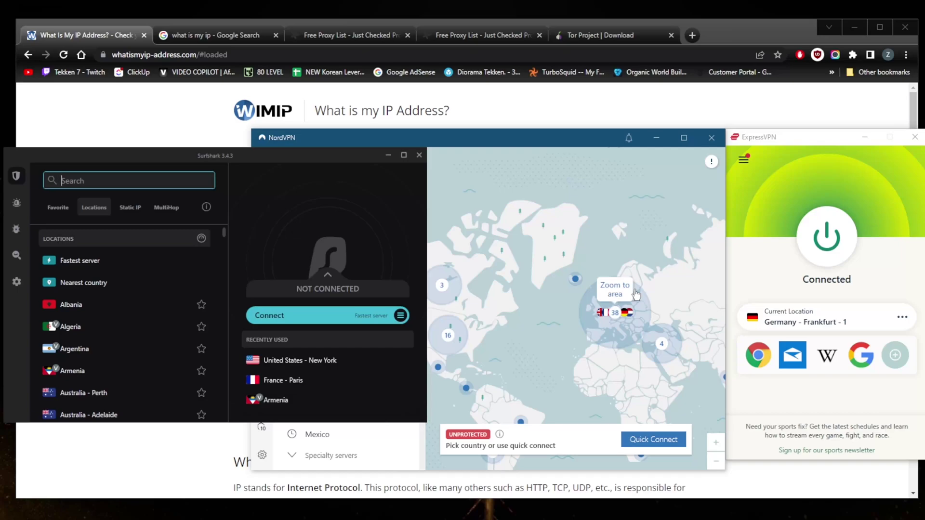
Disconnect ExpressVPN from the Germany - Frankfurt - 1 server
left_click(525, 215)
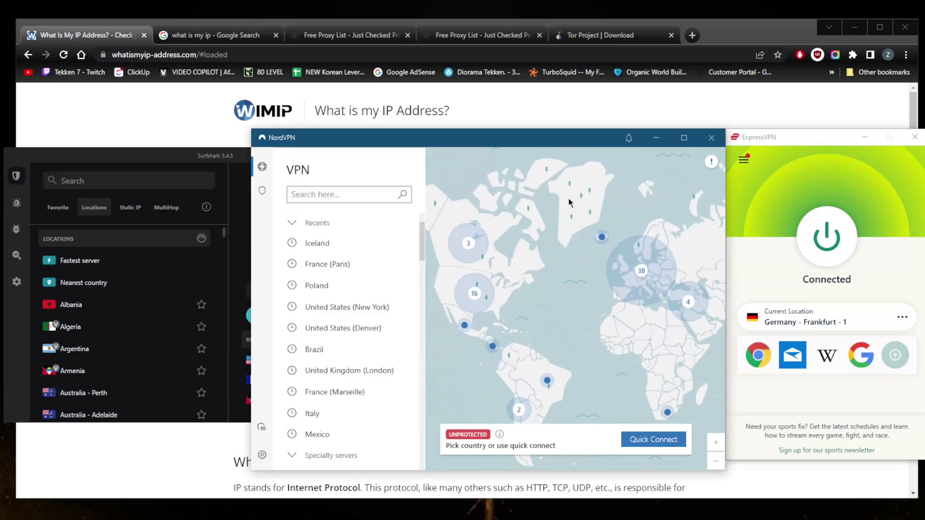
left_click(215, 165)
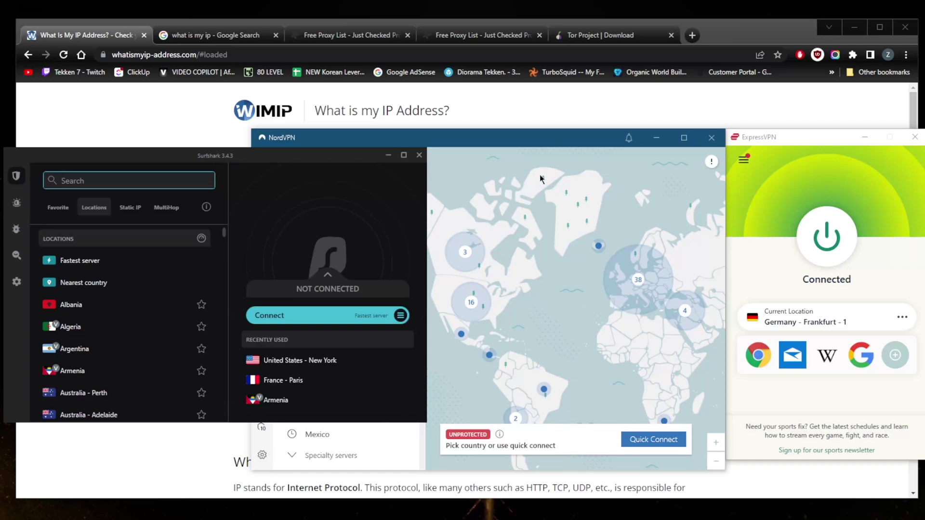
left_click(825, 234)
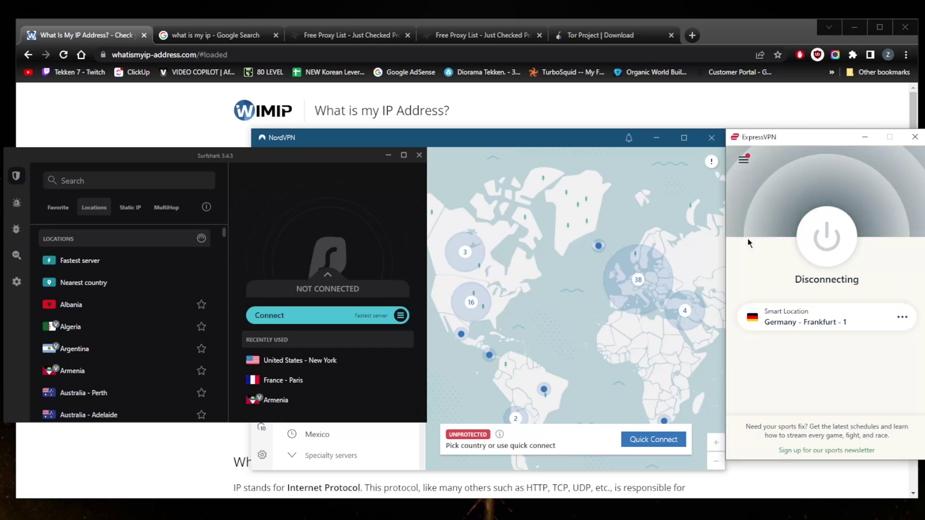
Choose United States under the Americas region in ExpressVPN's VPN Locations
left_click(741, 159)
left_click(761, 179)
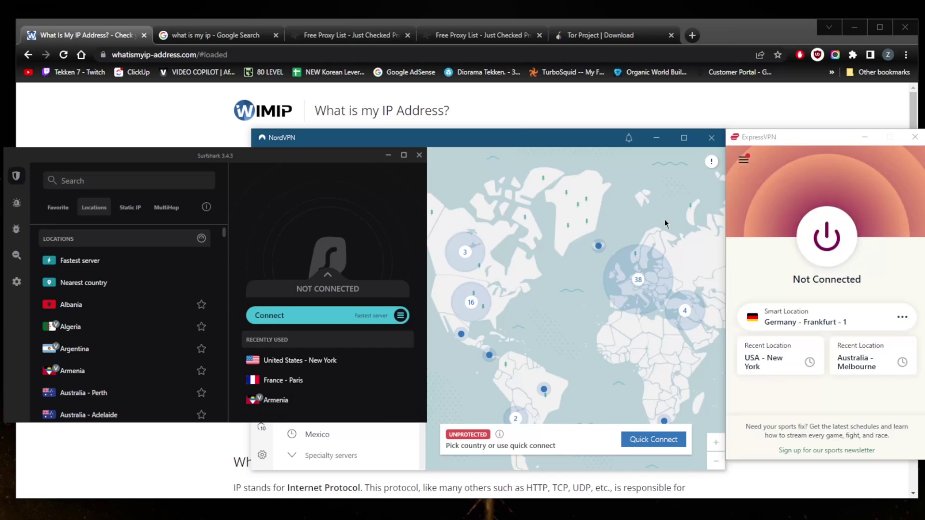
scroll(608, 315, "down", 3)
scroll(608, 315, "up", 3)
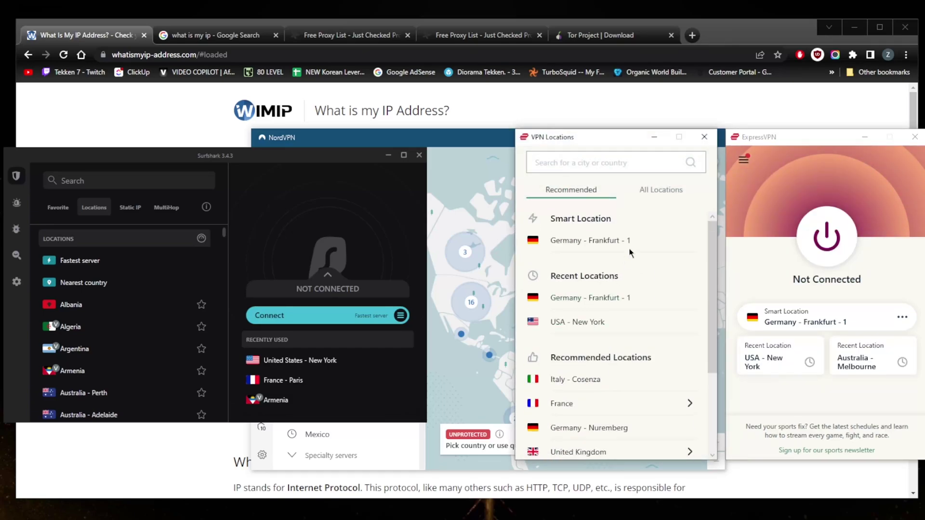
left_click(661, 190)
left_click(698, 268)
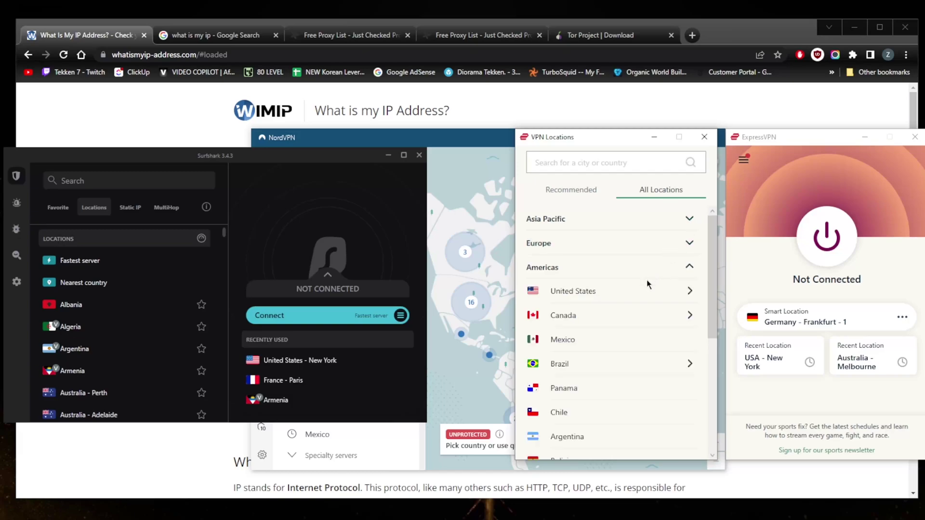
left_click(577, 291)
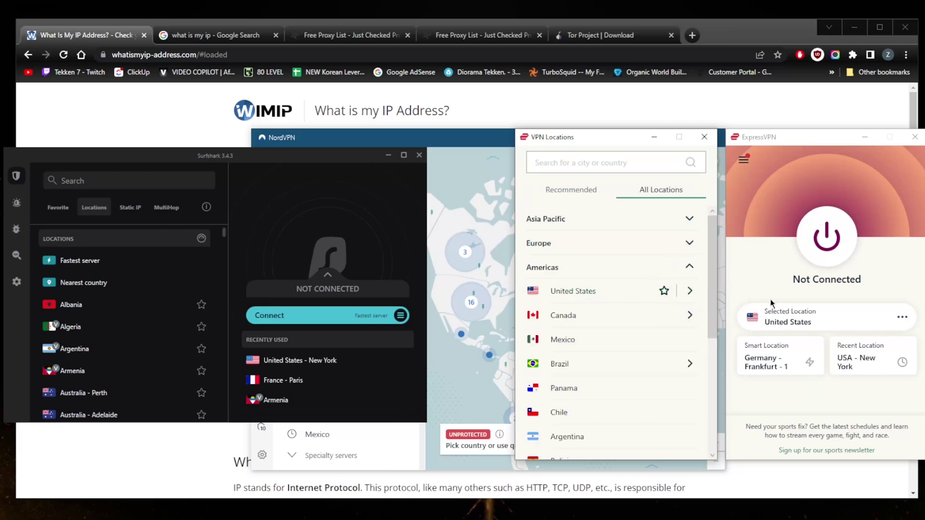
Connect ExpressVPN to the recent USA - New York location
left_click(690, 291)
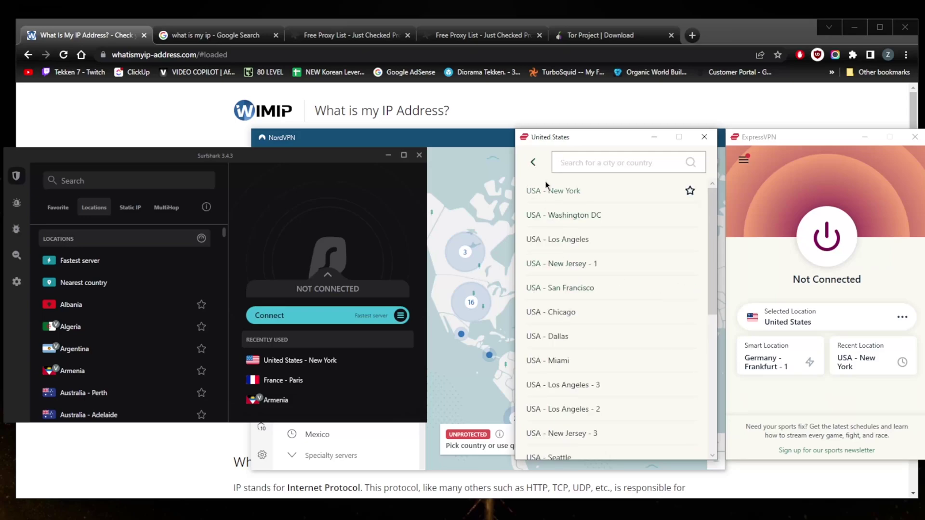
left_click(532, 162)
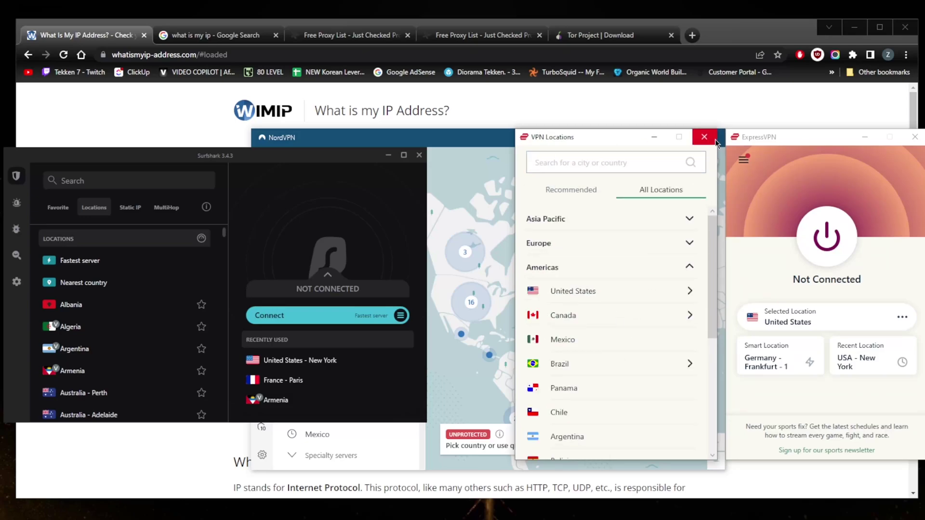
left_click(704, 137)
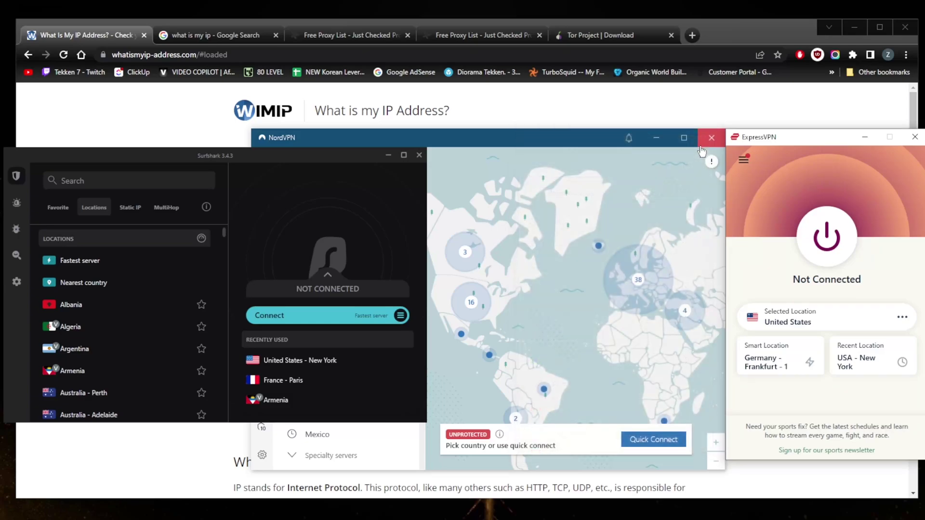
left_click(849, 365)
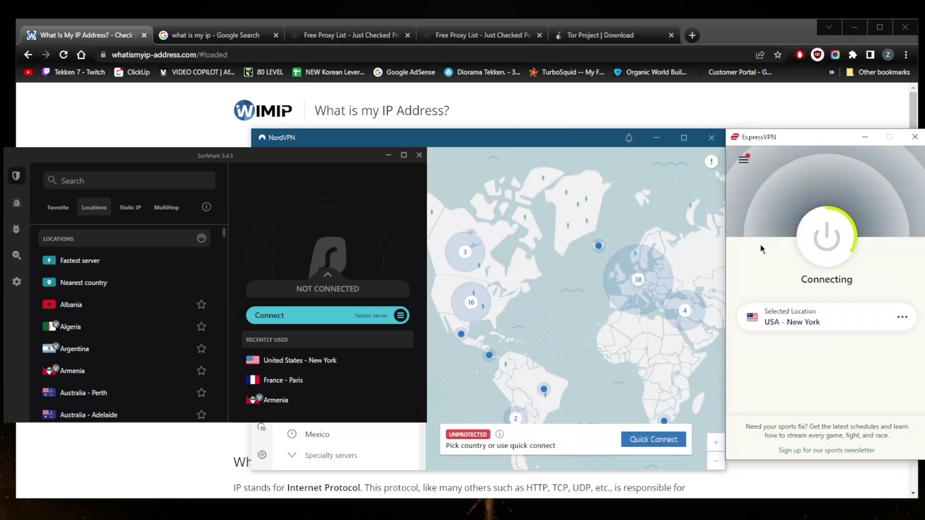
left_click(177, 129)
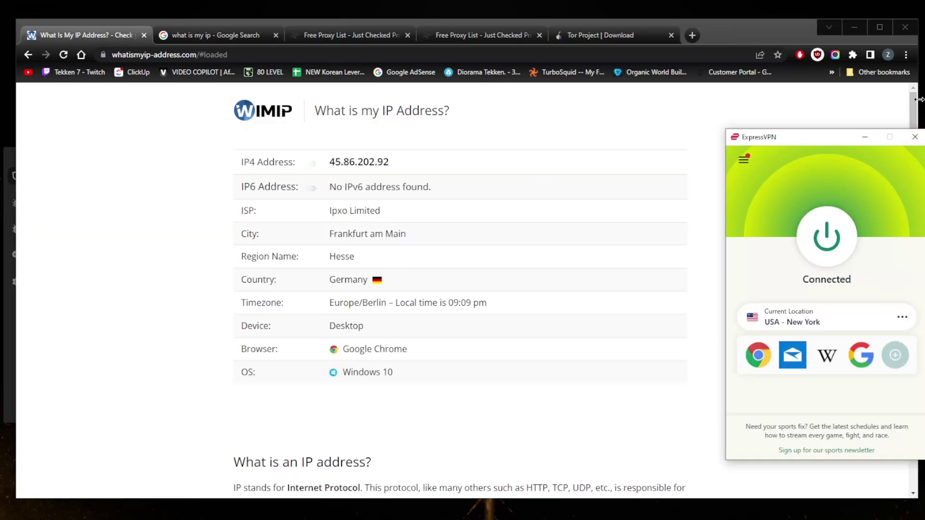
Narrow the browser beside ExpressVPN and reload the WIMIP and Google results, showing IP 154.6.17.5
left_click_drag(919, 117, 726, 117)
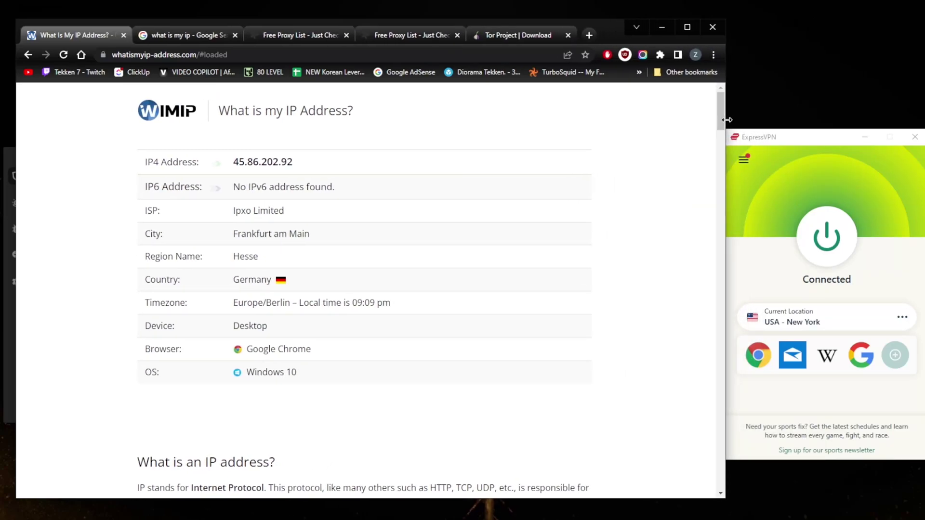
left_click(63, 55)
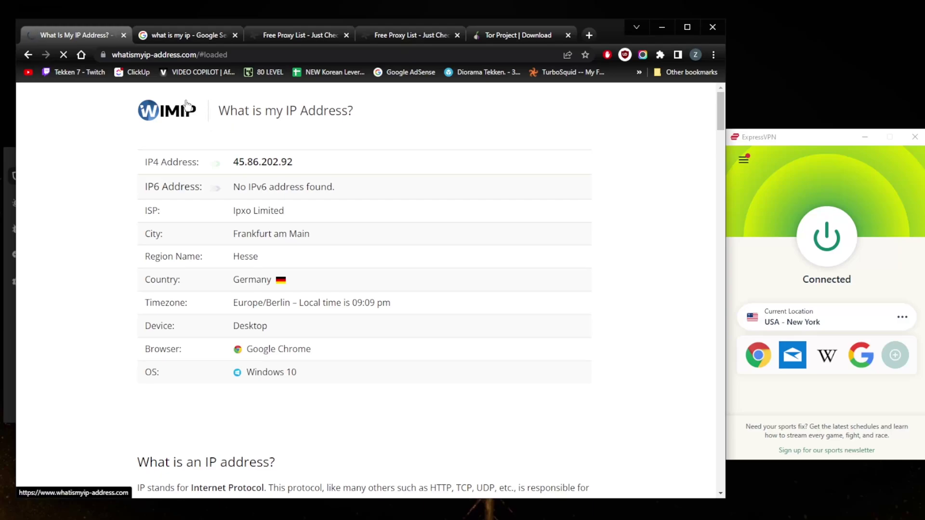
left_click(186, 35)
left_click(63, 56)
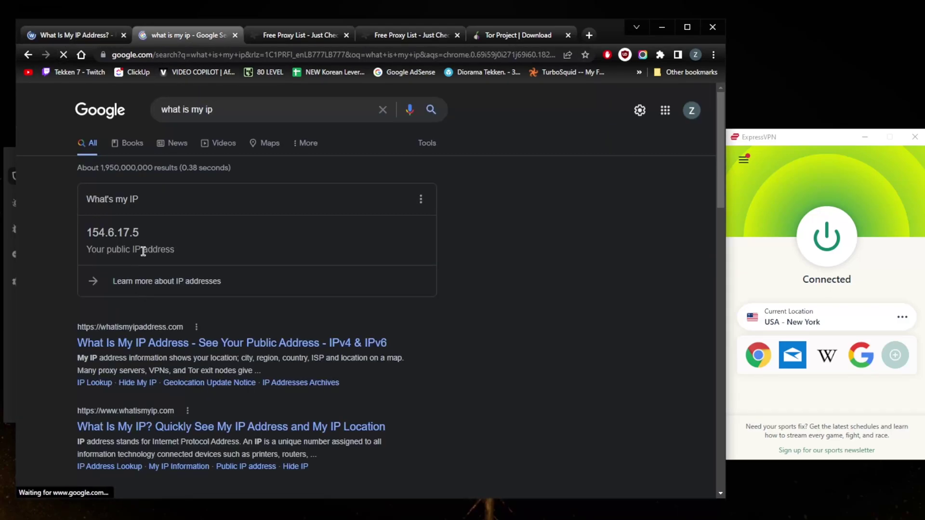
left_click(72, 35)
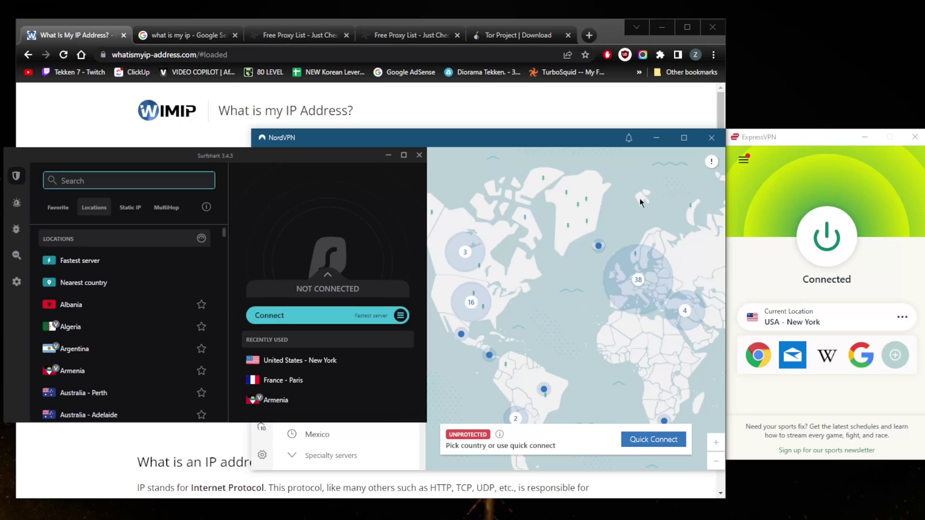
Bring NordVPN, Surfshark and Chrome forward to view IP 154.6.17.5 in New York
left_click(474, 126)
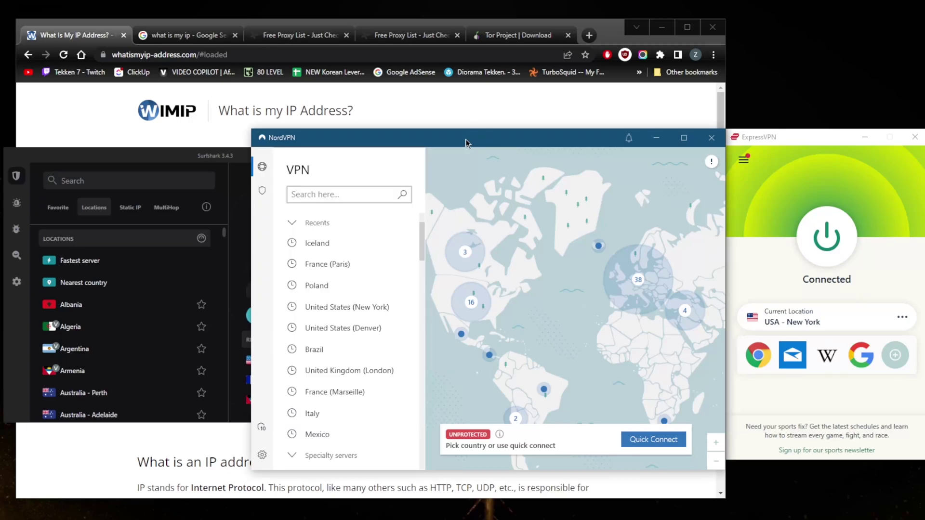
left_click(215, 156)
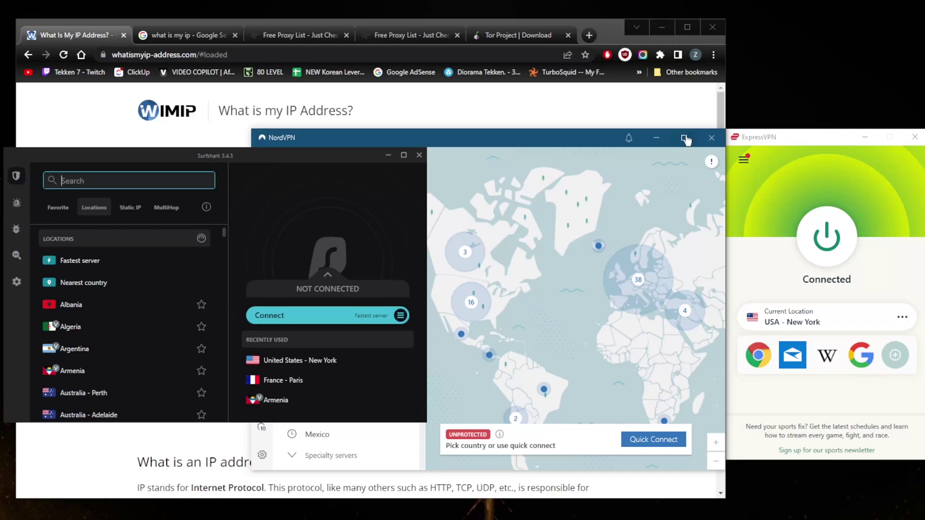
left_click(620, 38)
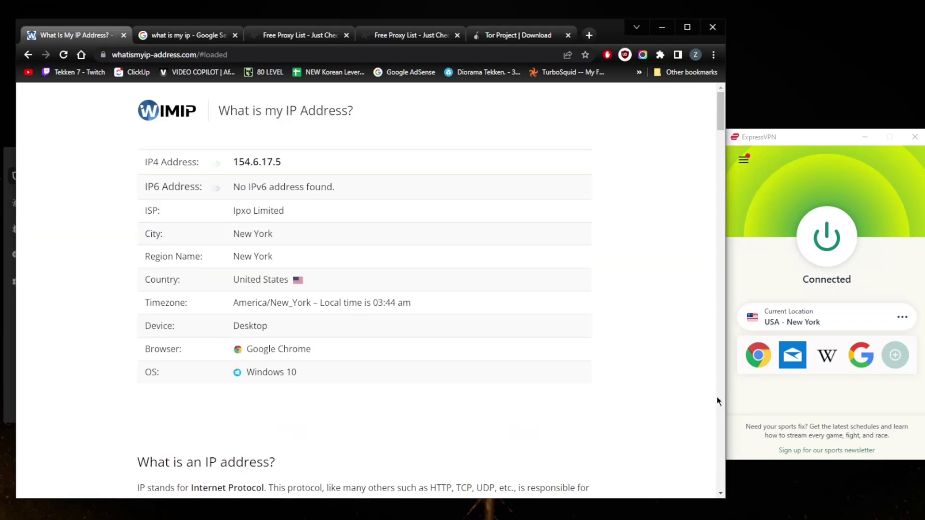
key("alt+Tab")
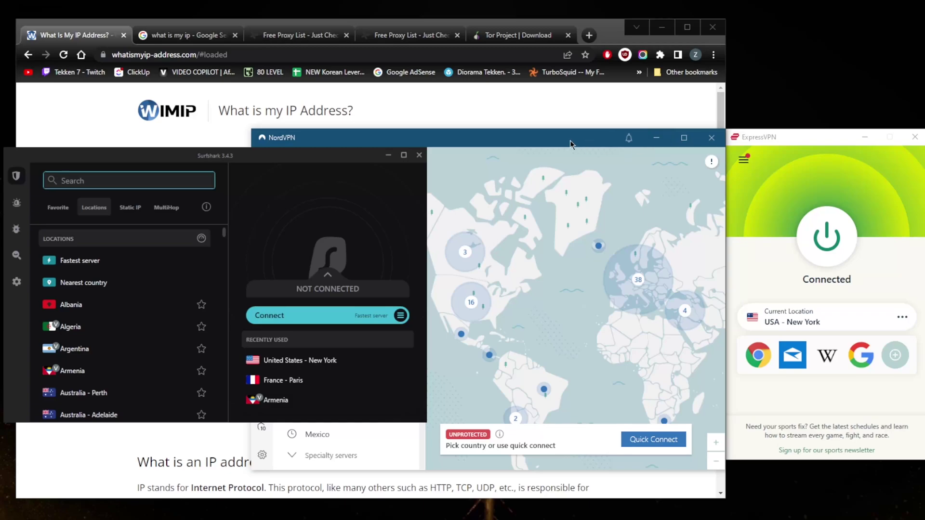
left_click(779, 139)
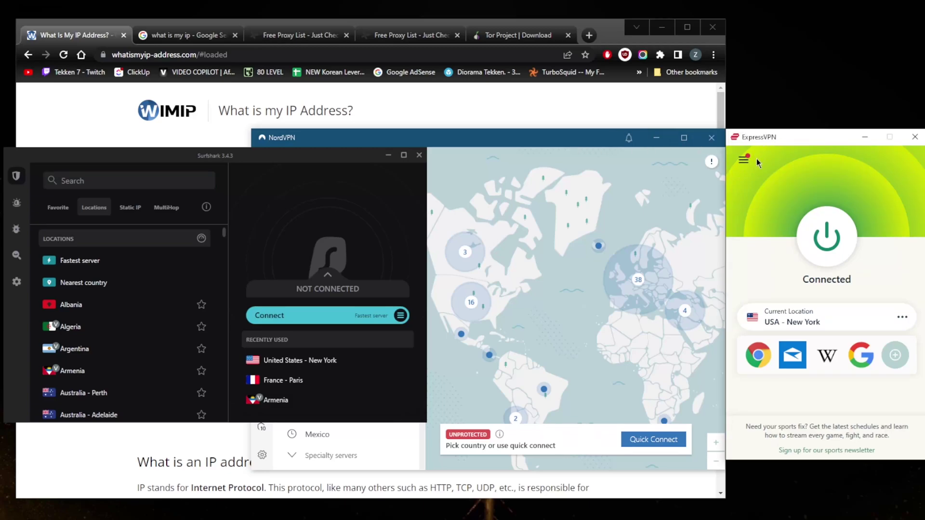